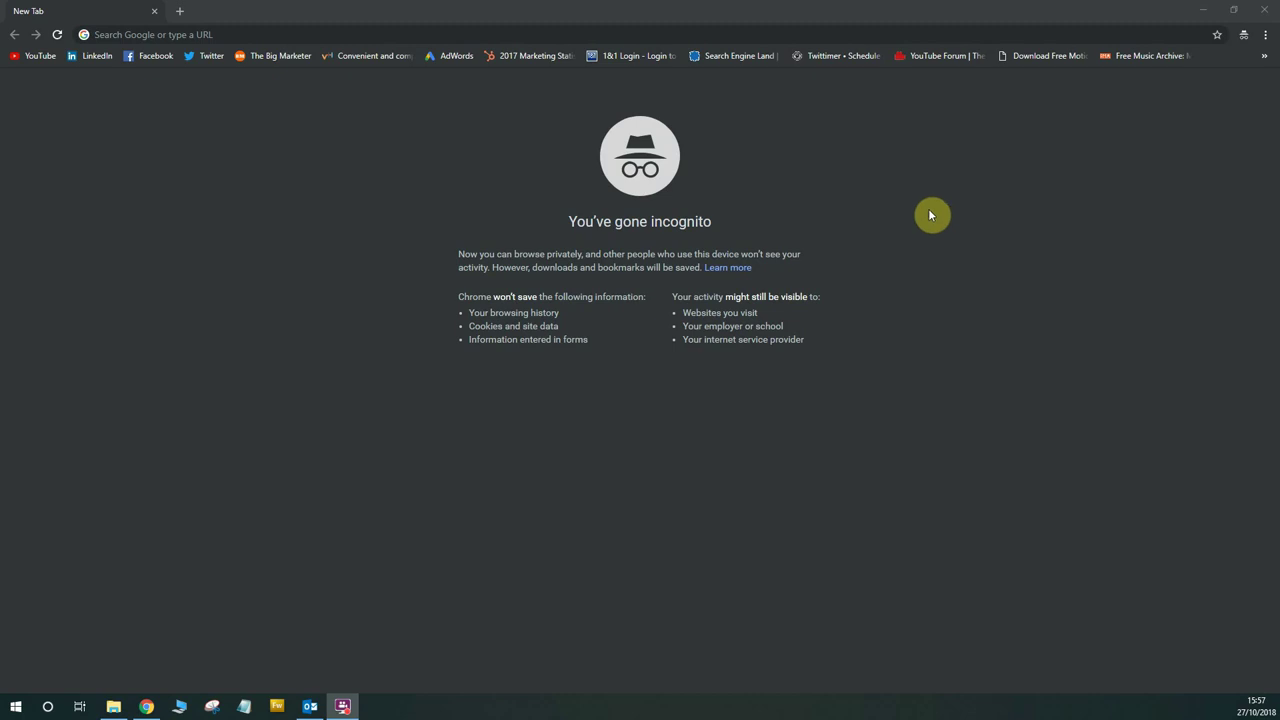
Search Google for 'google manager account' and open the 'Create a Google Ads manager account' help article
click(764, 34)
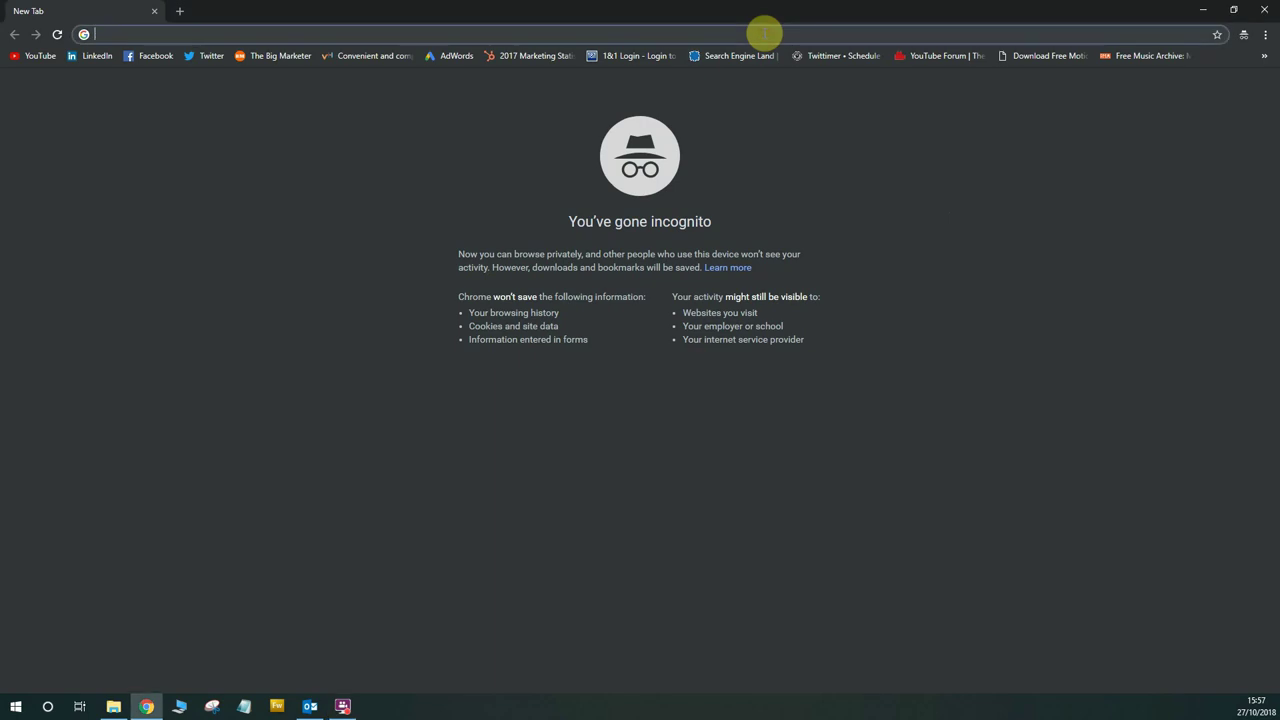
text(google manage)
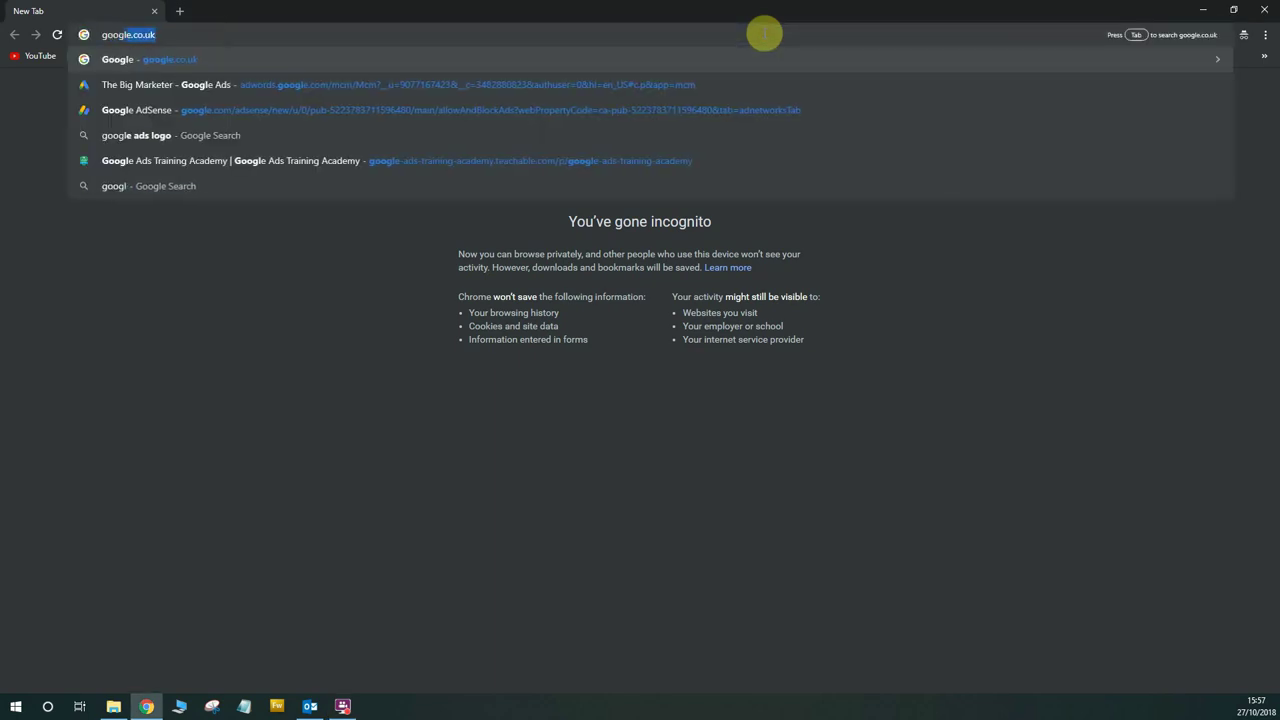
text(r account)
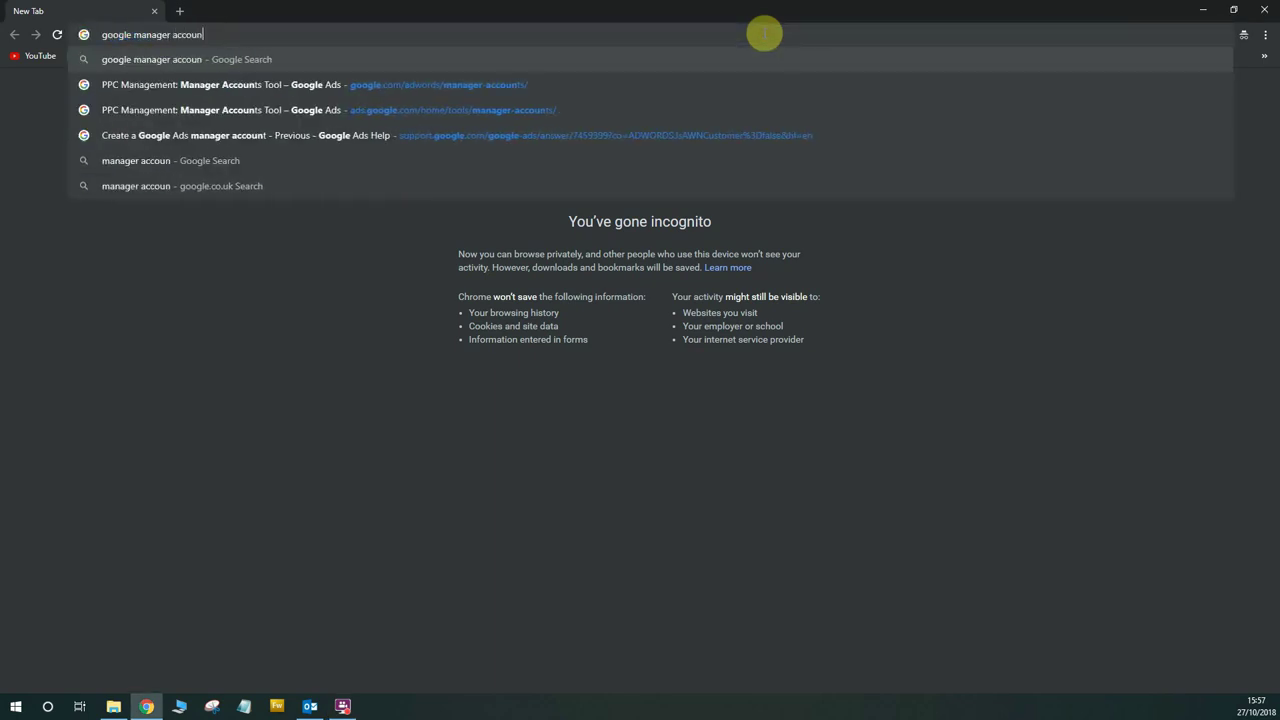
key(Return)
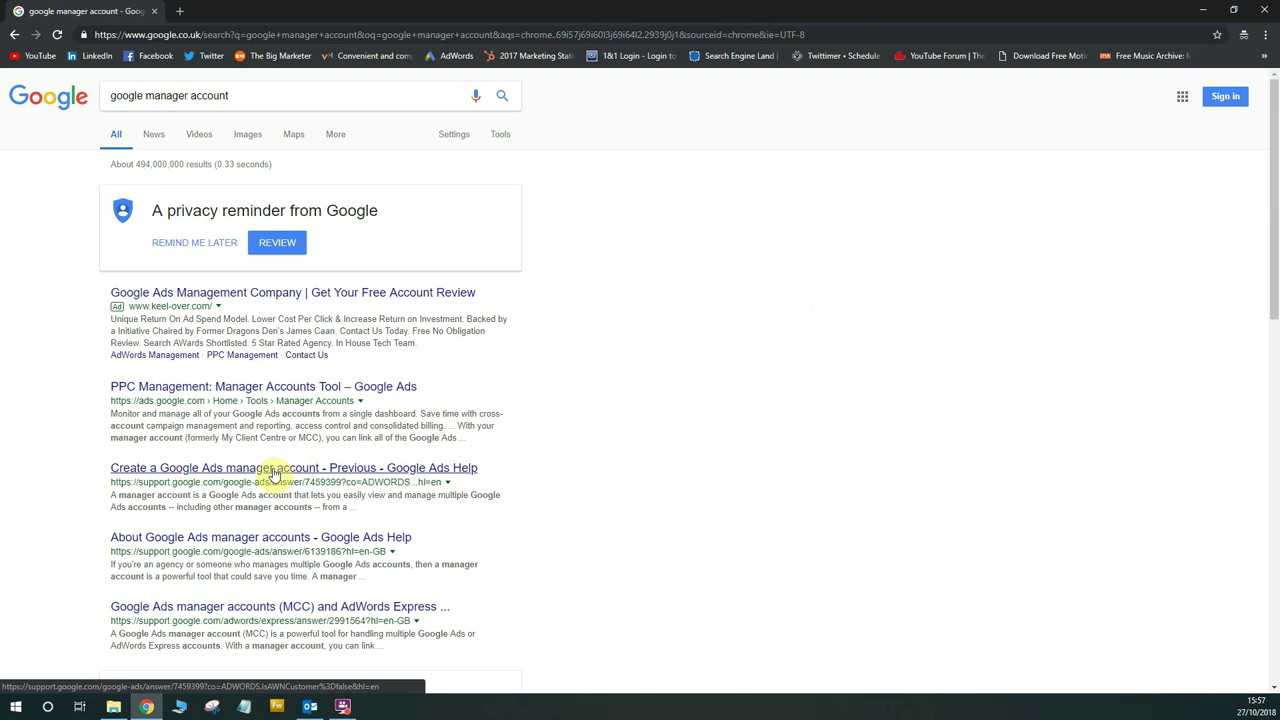
click(273, 473)
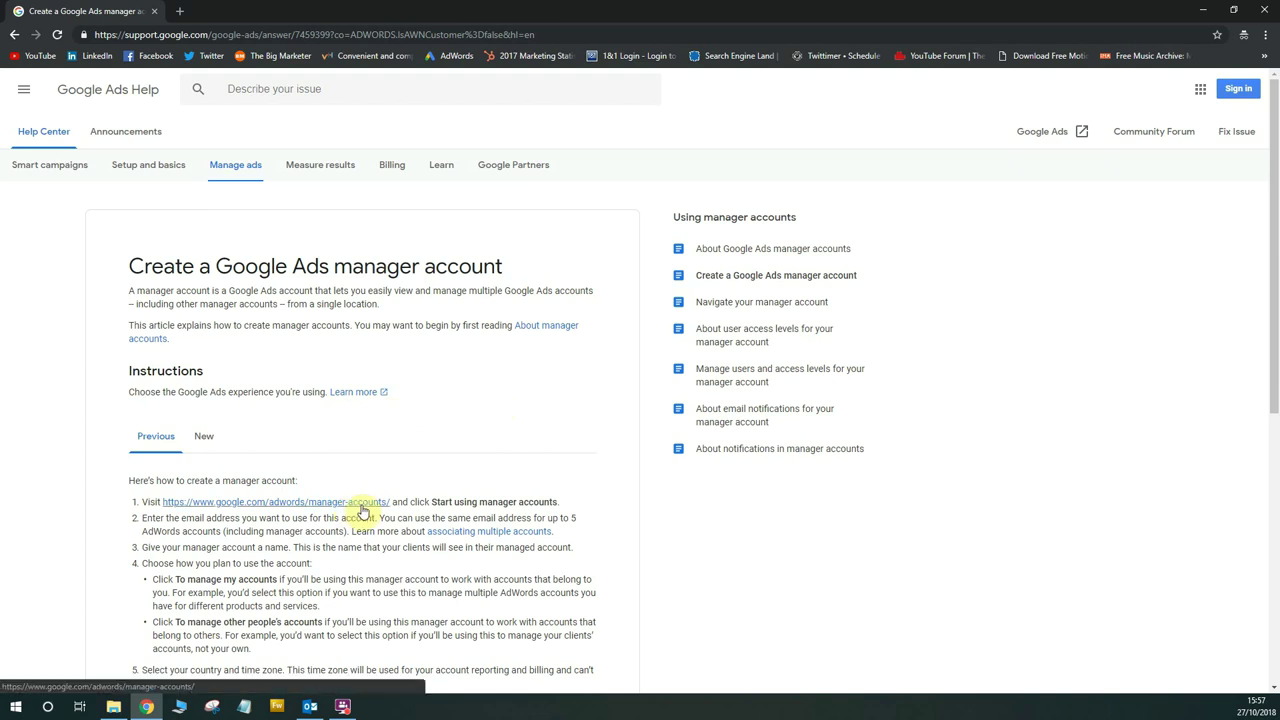
Follow the help article's link to the Google Ads manager accounts page
click(363, 505)
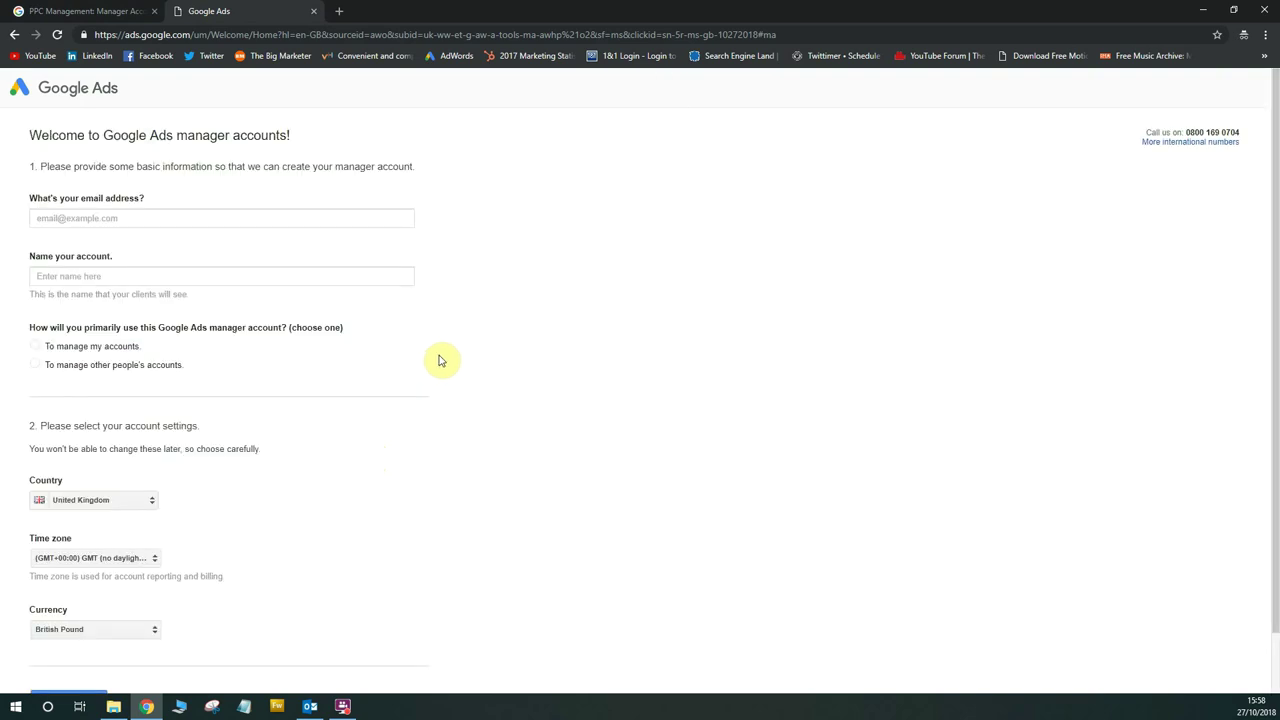
Enter the email address, name the account 'Test', choose managing other people's accounts, and save
click(323, 220)
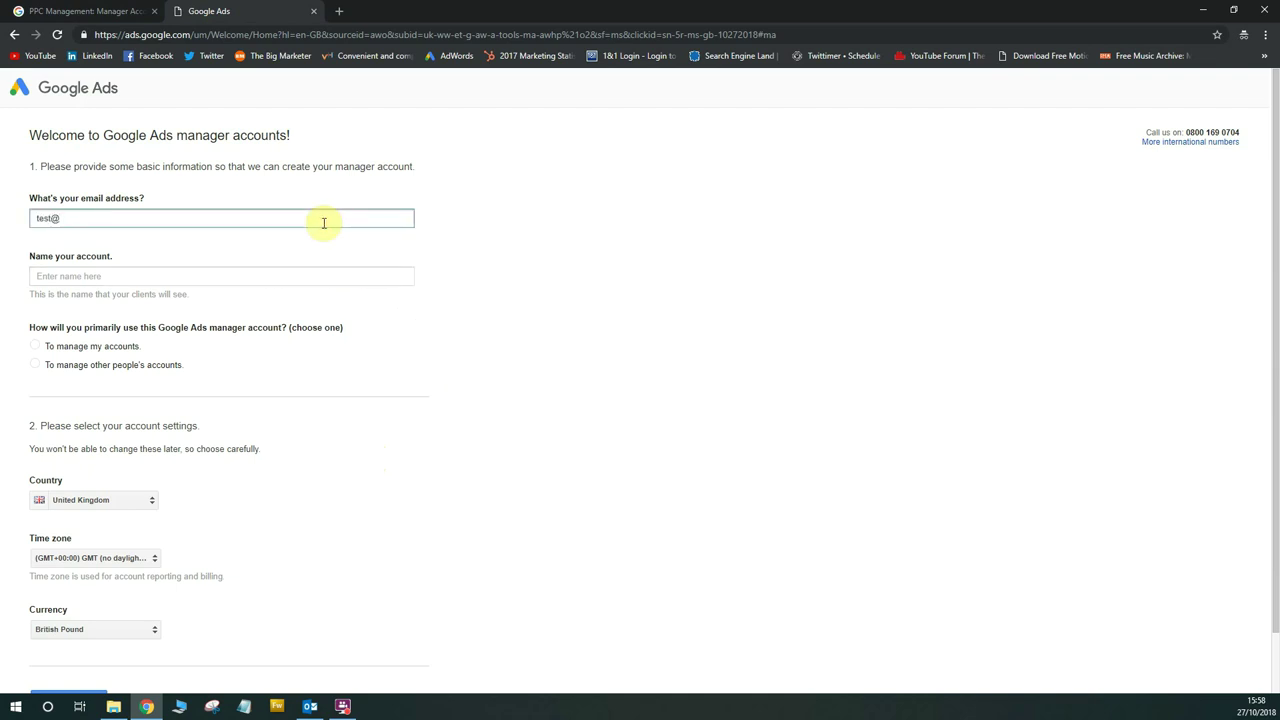
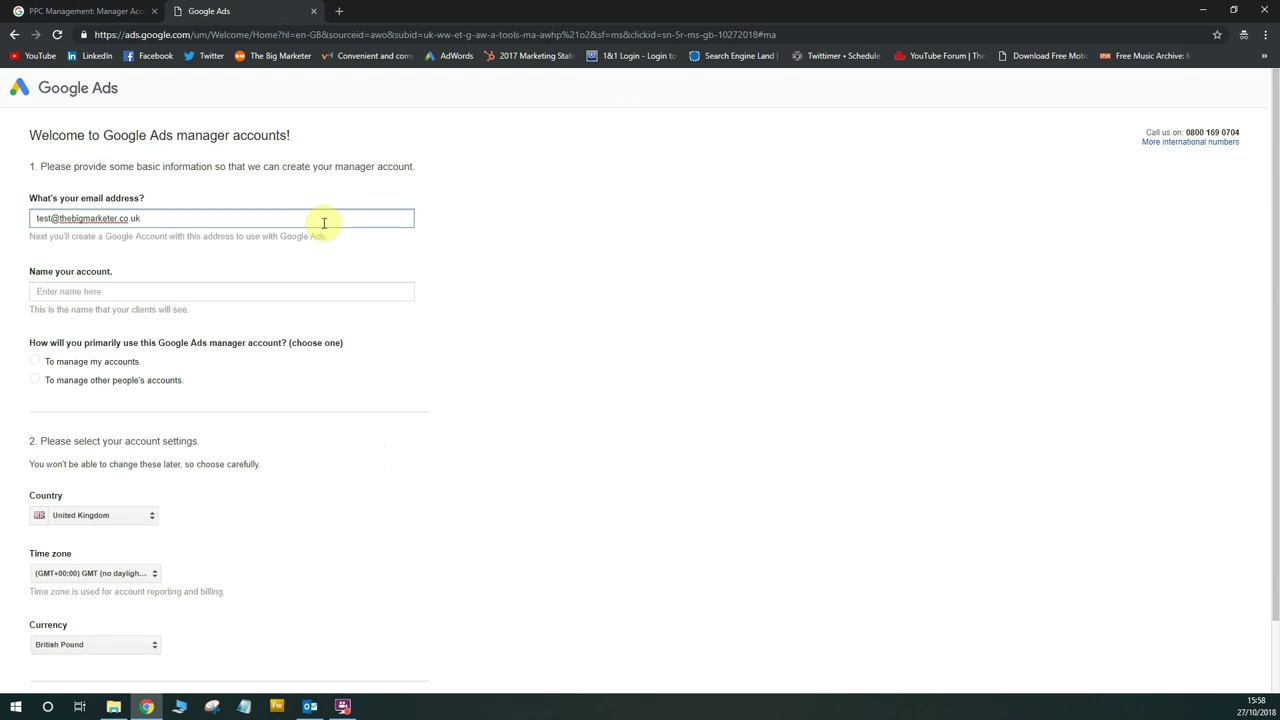
click(306, 293)
text(Test)
scroll(320, 320, down, 1)
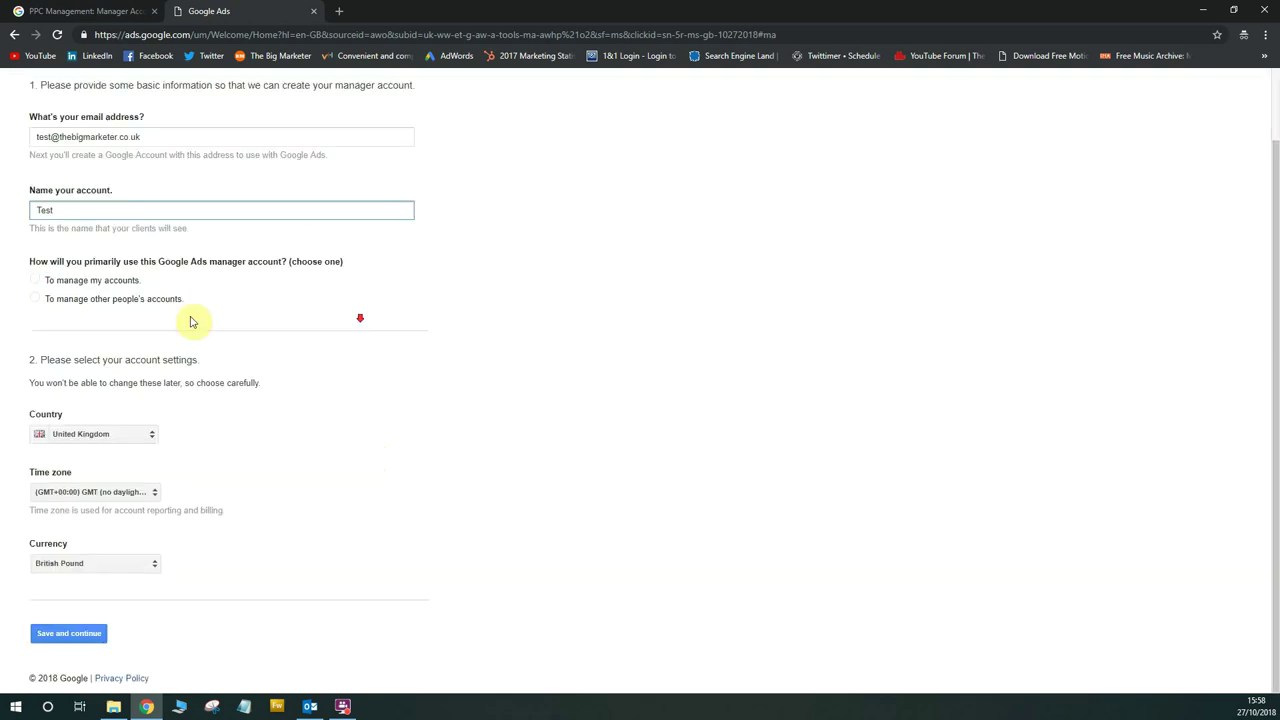
click(34, 302)
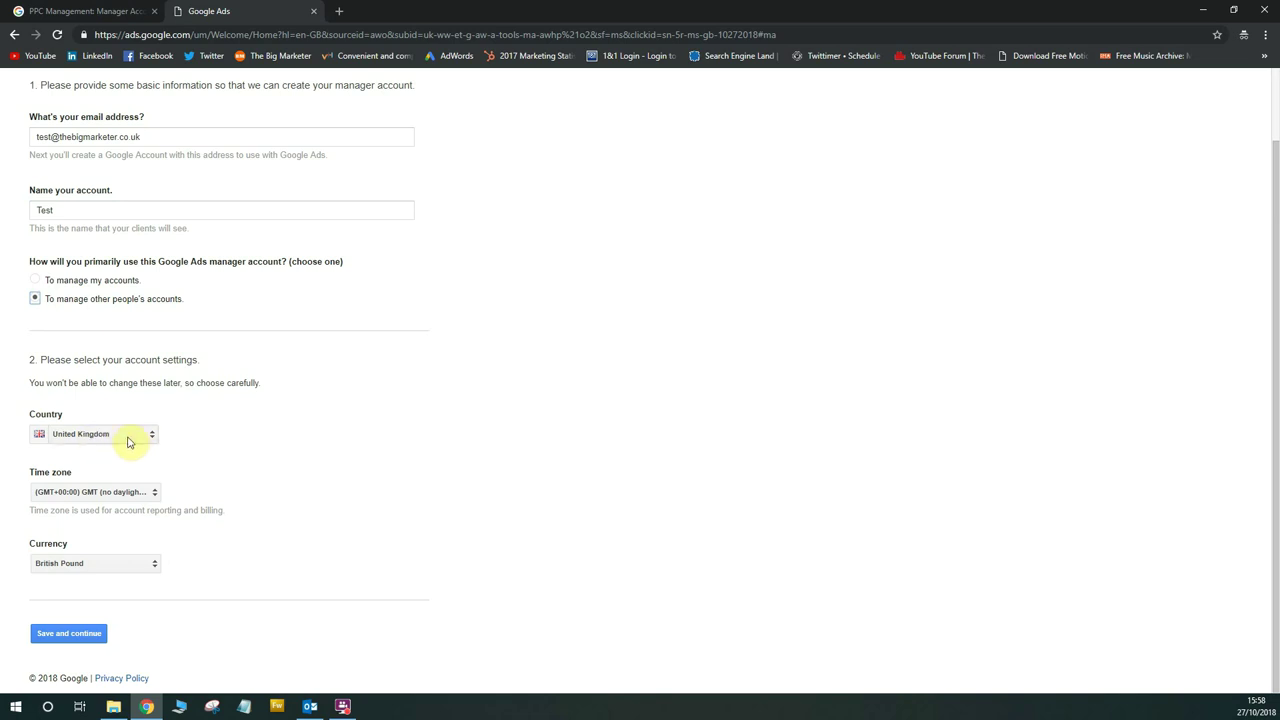
click(86, 634)
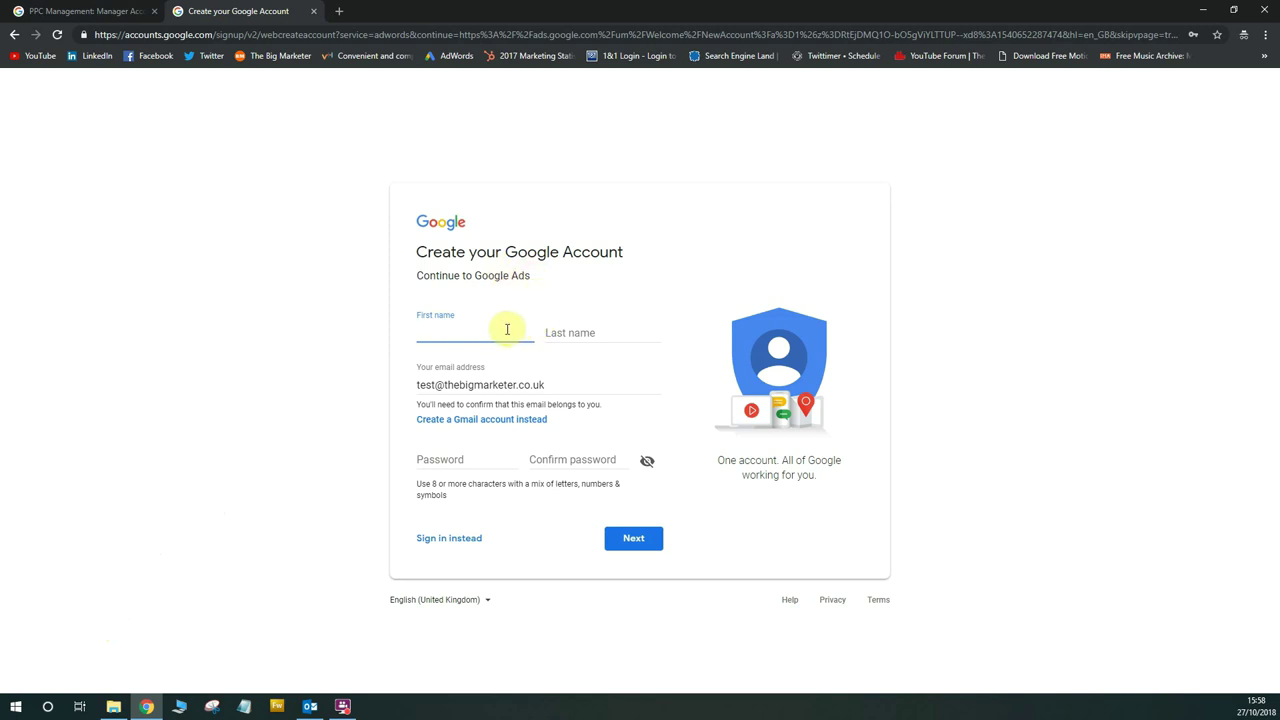
Fill in the first and last name, enter and confirm a password, and submit
key(Tab)
click(745, 307)
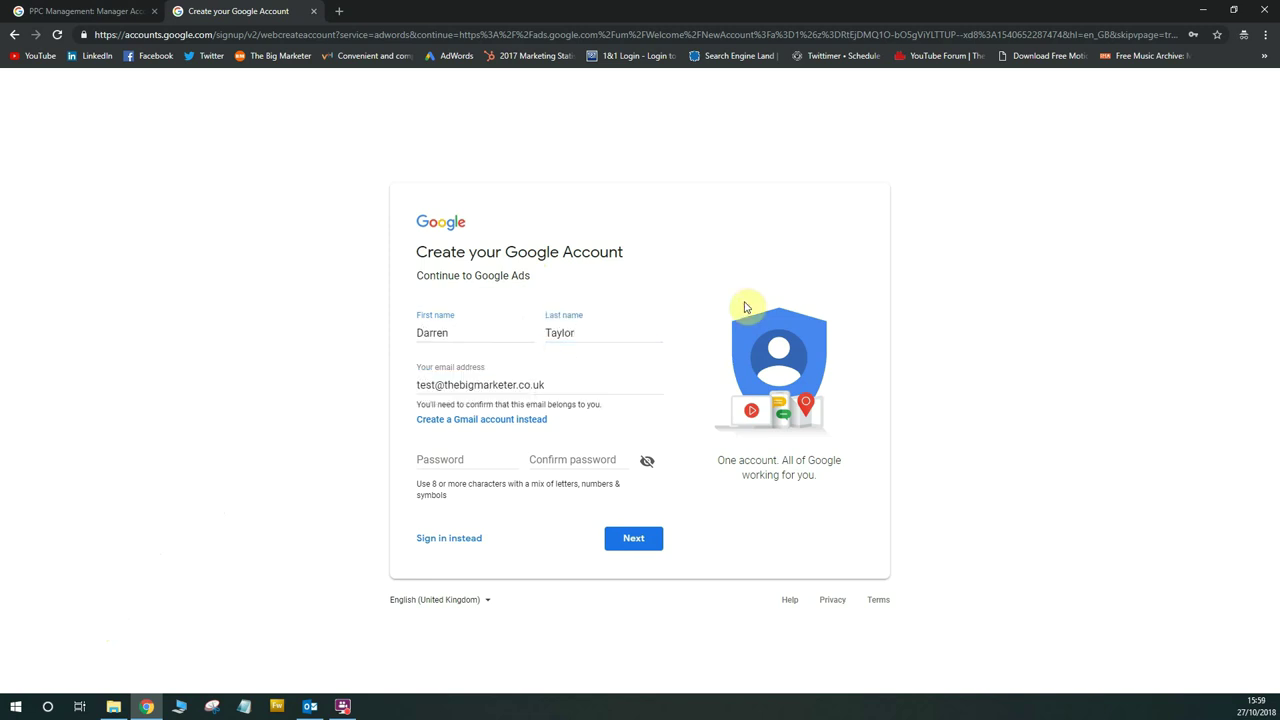
click(457, 464)
text(••••••••••)
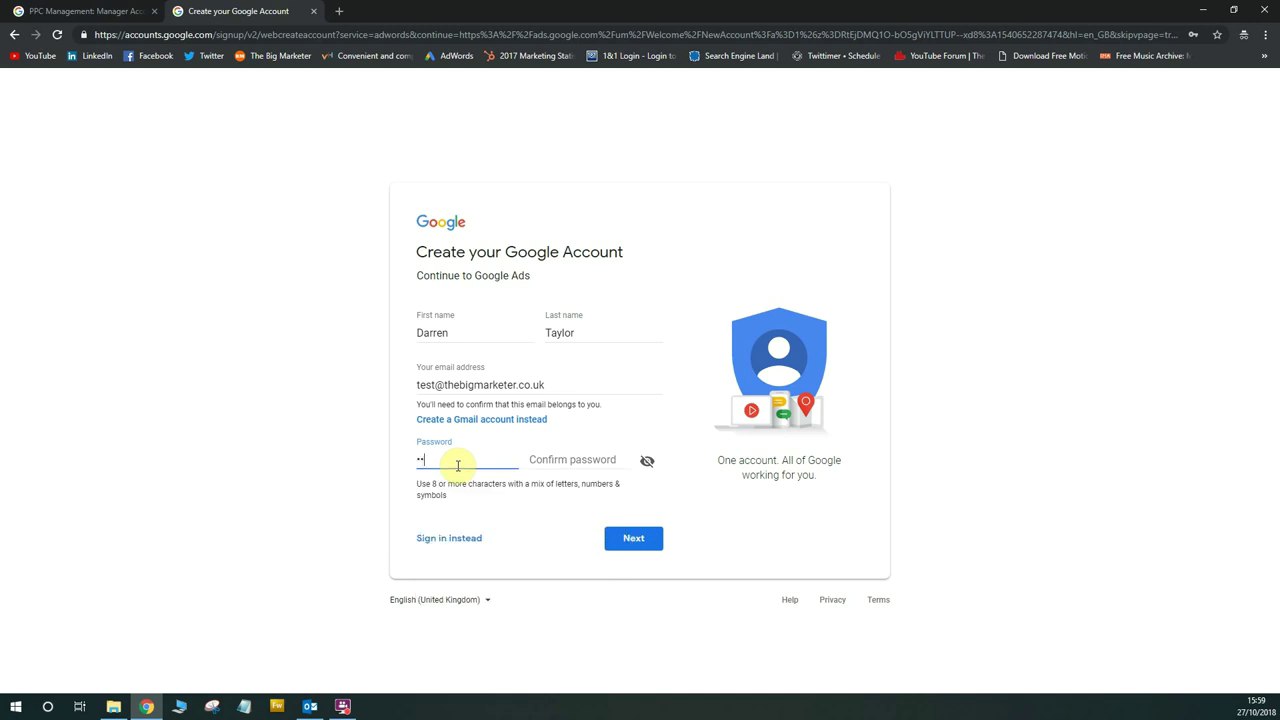
key(Tab)
text(••••••••••)
click(646, 552)
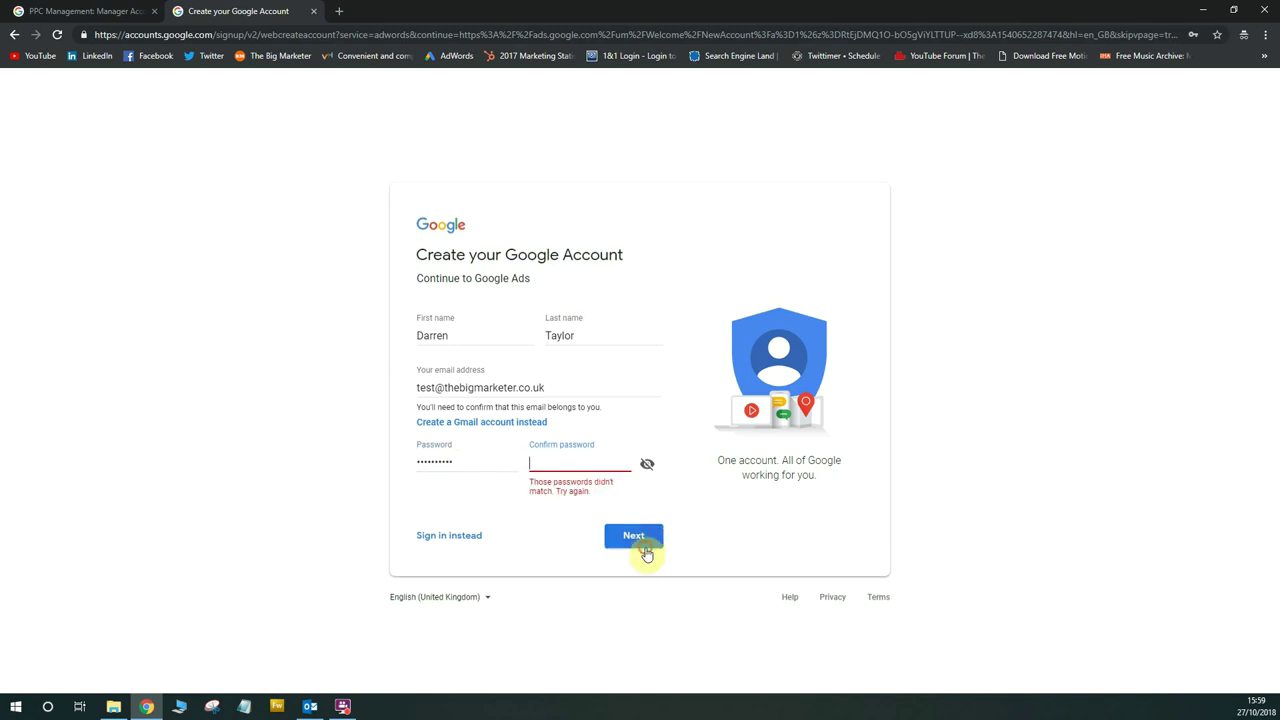
Retype the mismatched password and its confirmation, then submit for email verification
double_click(466, 463)
text(••••)
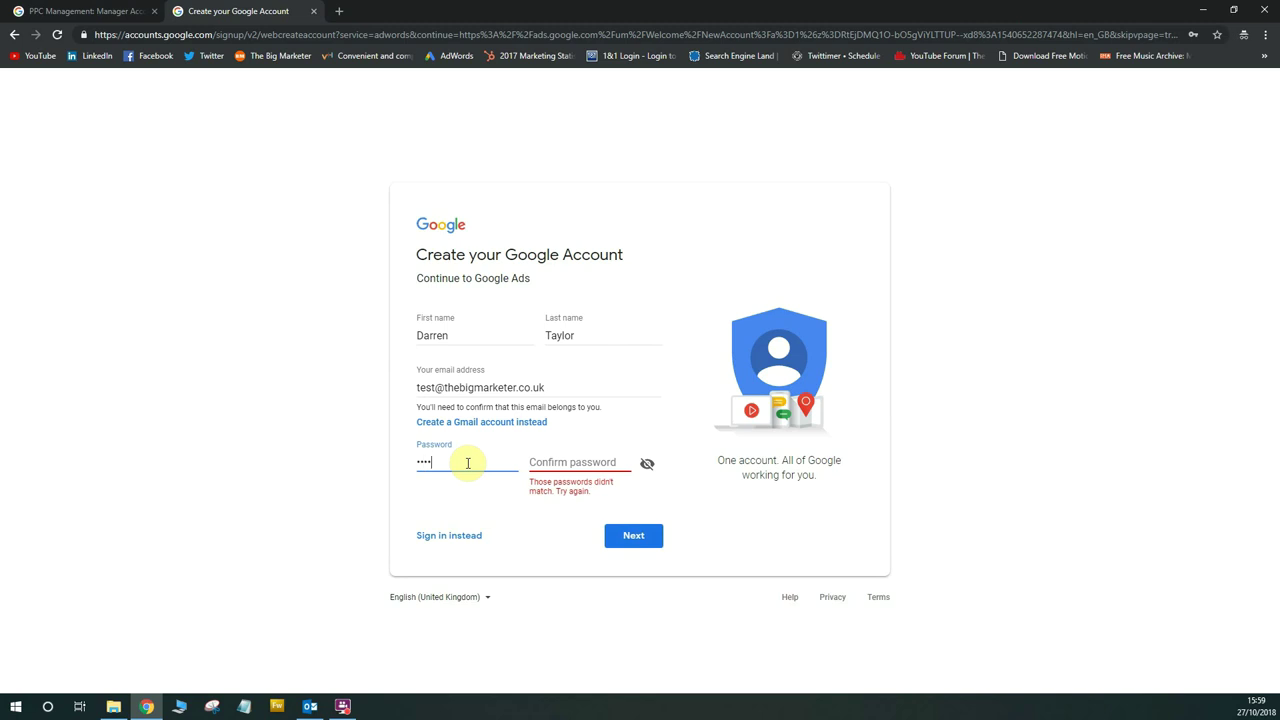
text(•••••••)
key(Tab)
text(••••••••)
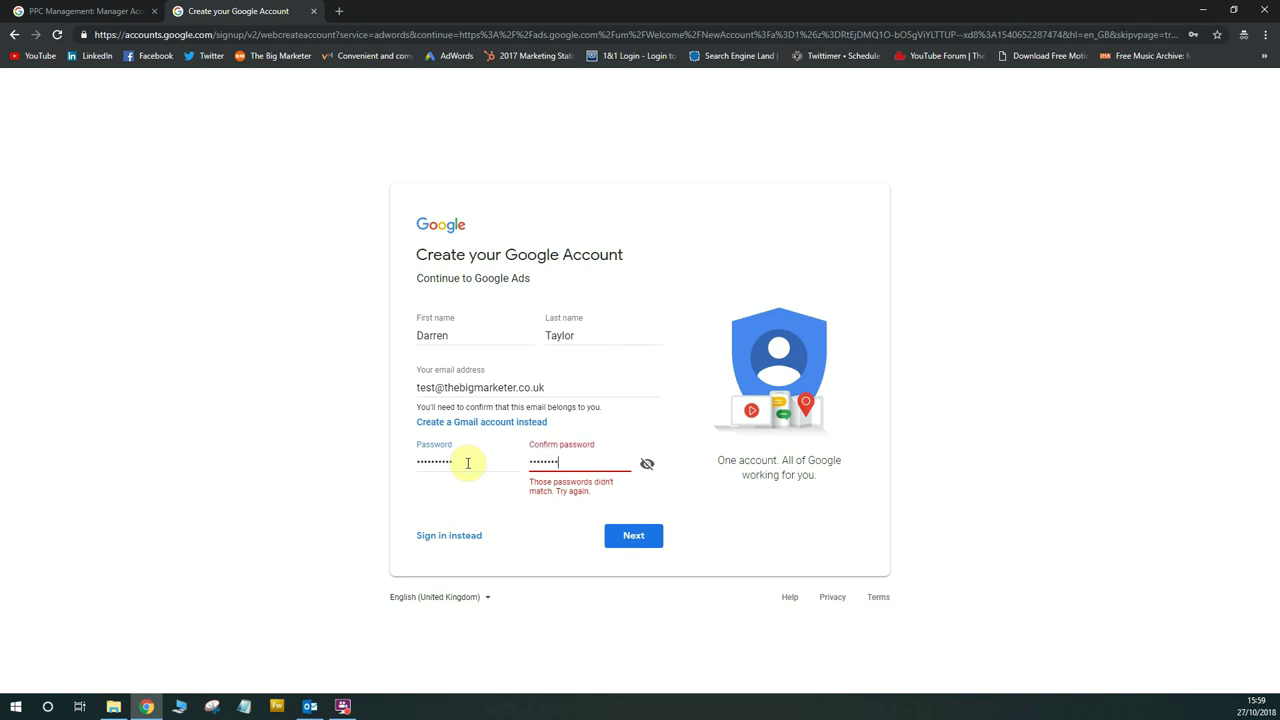
text(••)
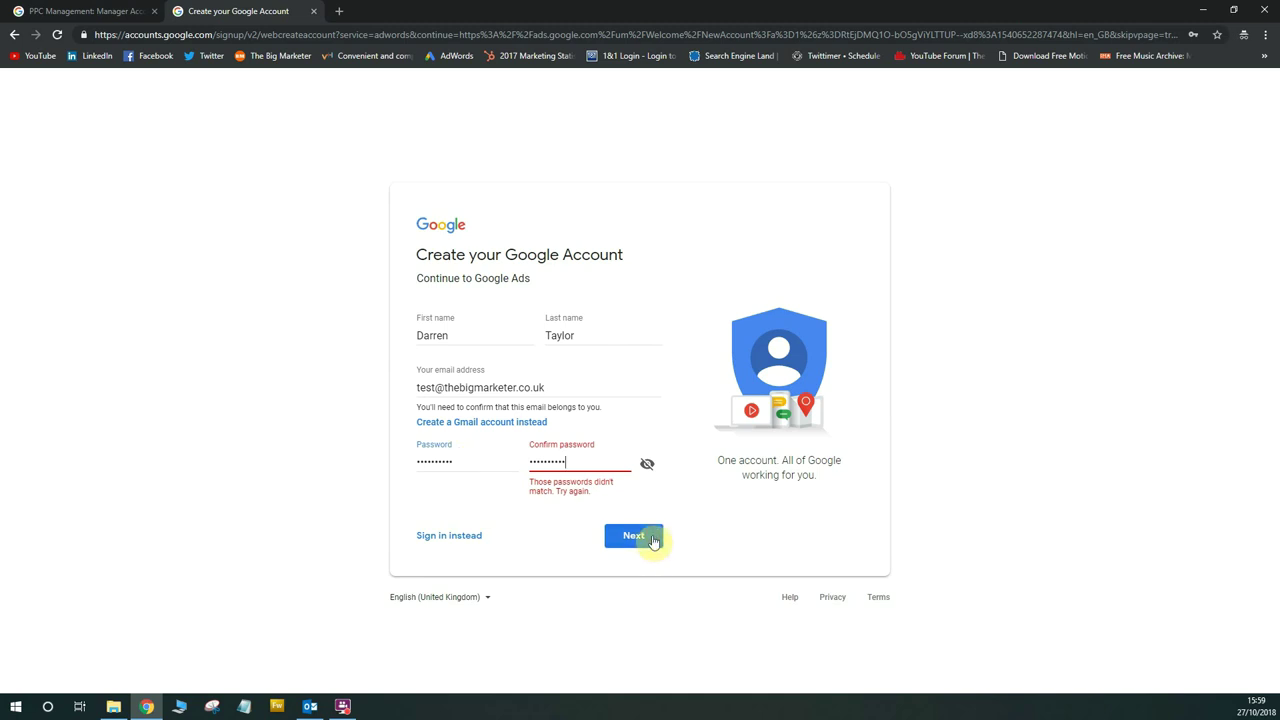
click(651, 537)
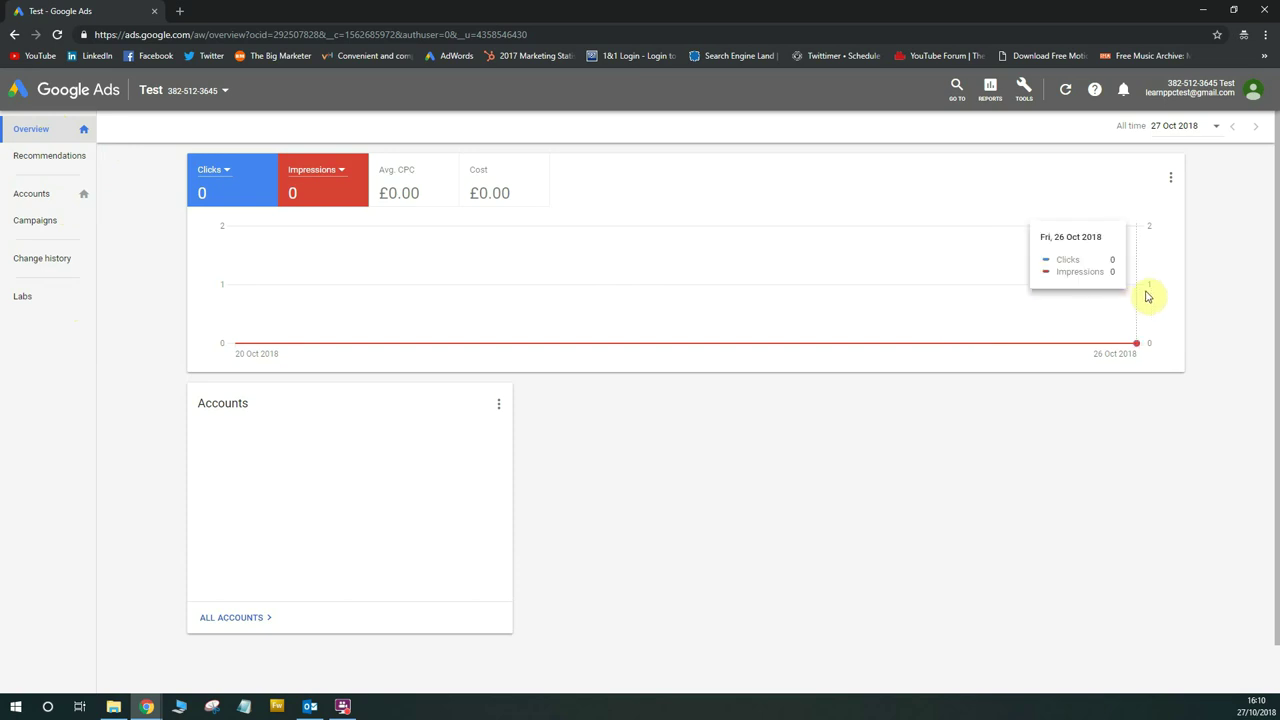
Look over the Tools and Reports menus, then go to the ALL ACCOUNTS list
click(1024, 98)
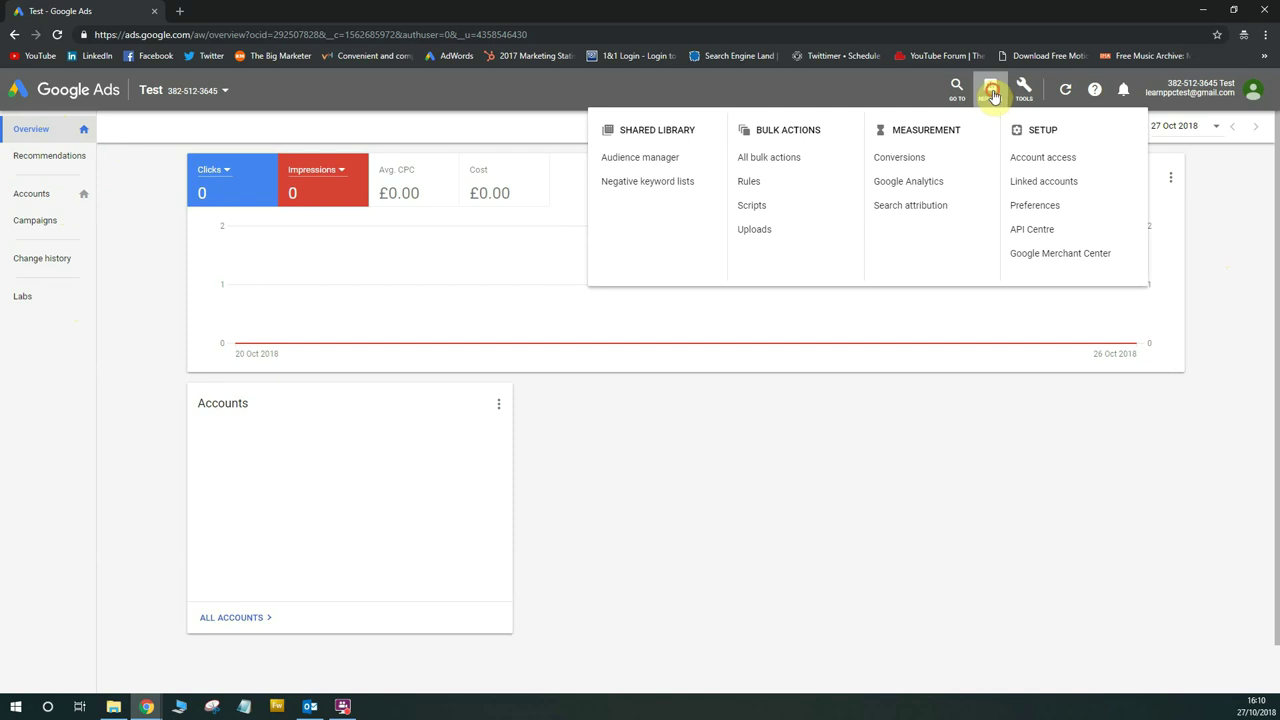
click(990, 90)
click(1022, 95)
click(1023, 95)
click(1023, 95)
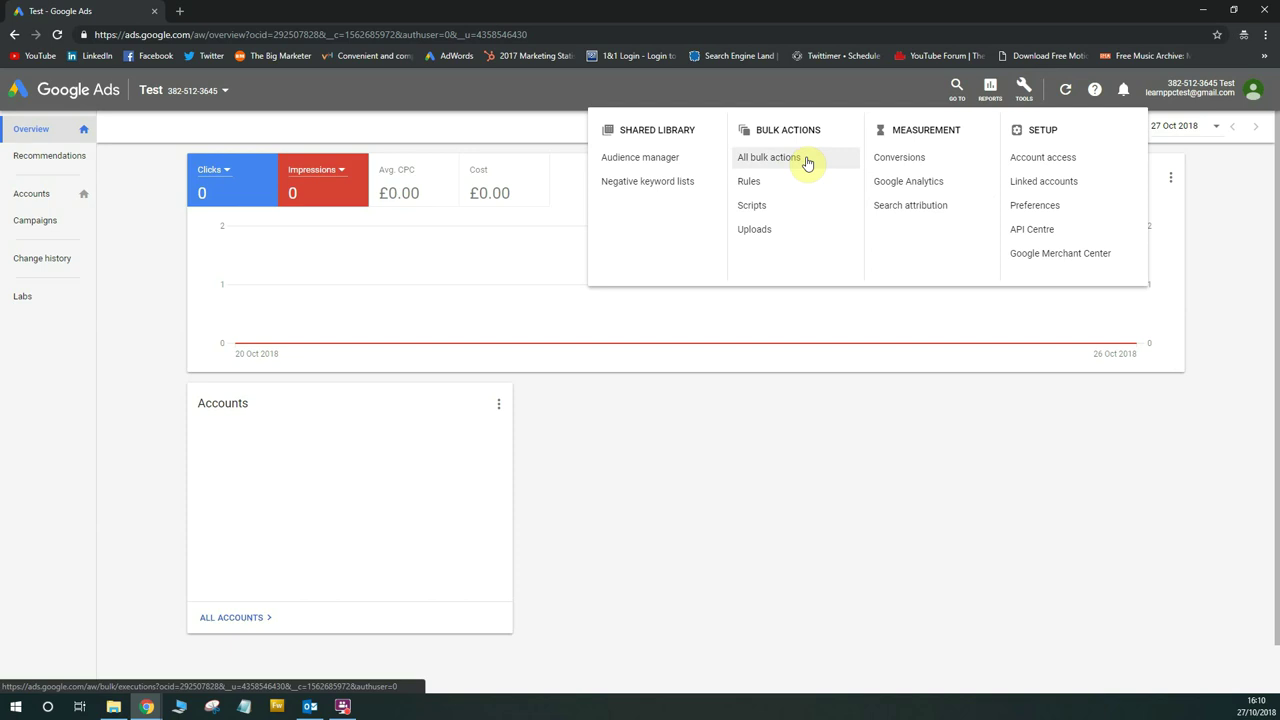
click(836, 426)
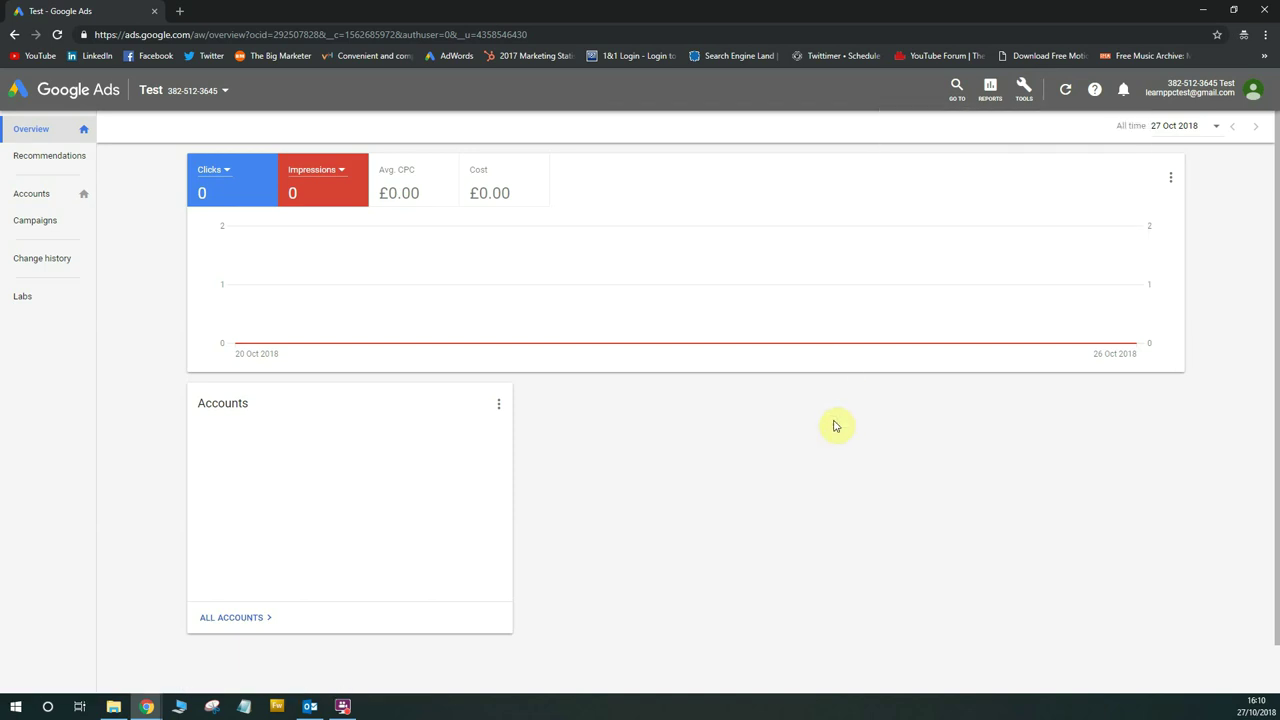
scroll(832, 426, down, 1)
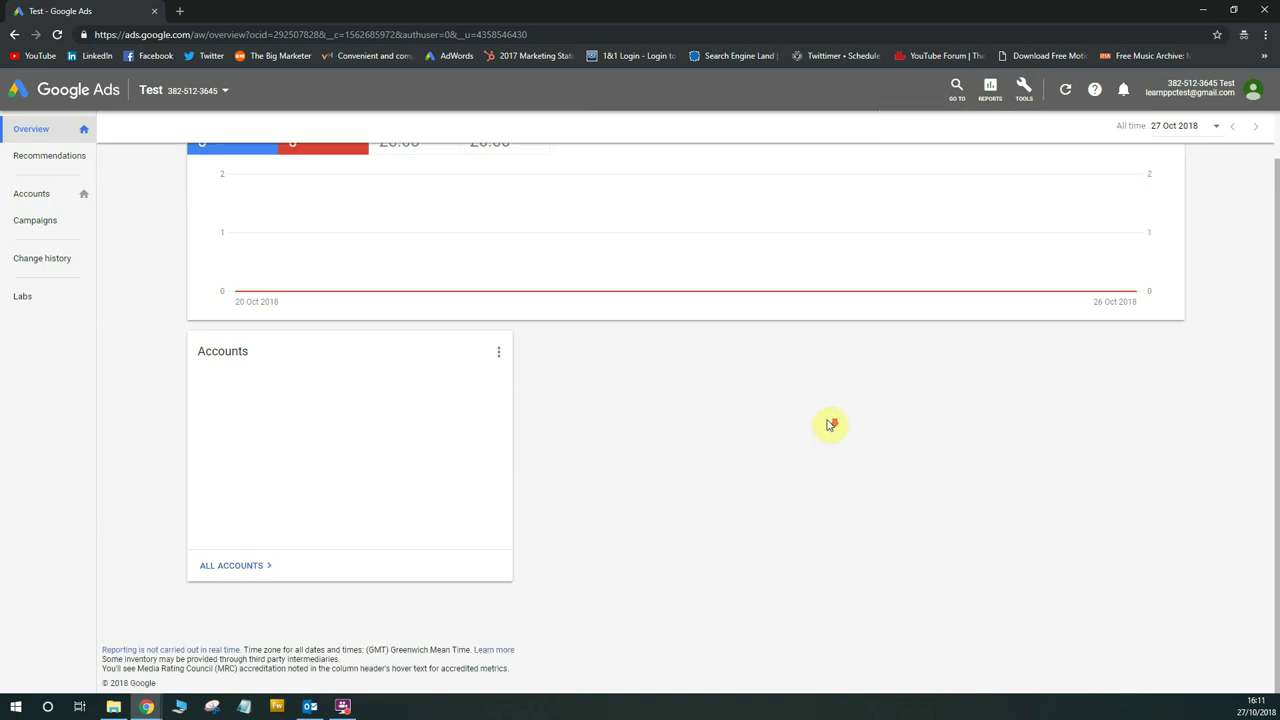
click(261, 566)
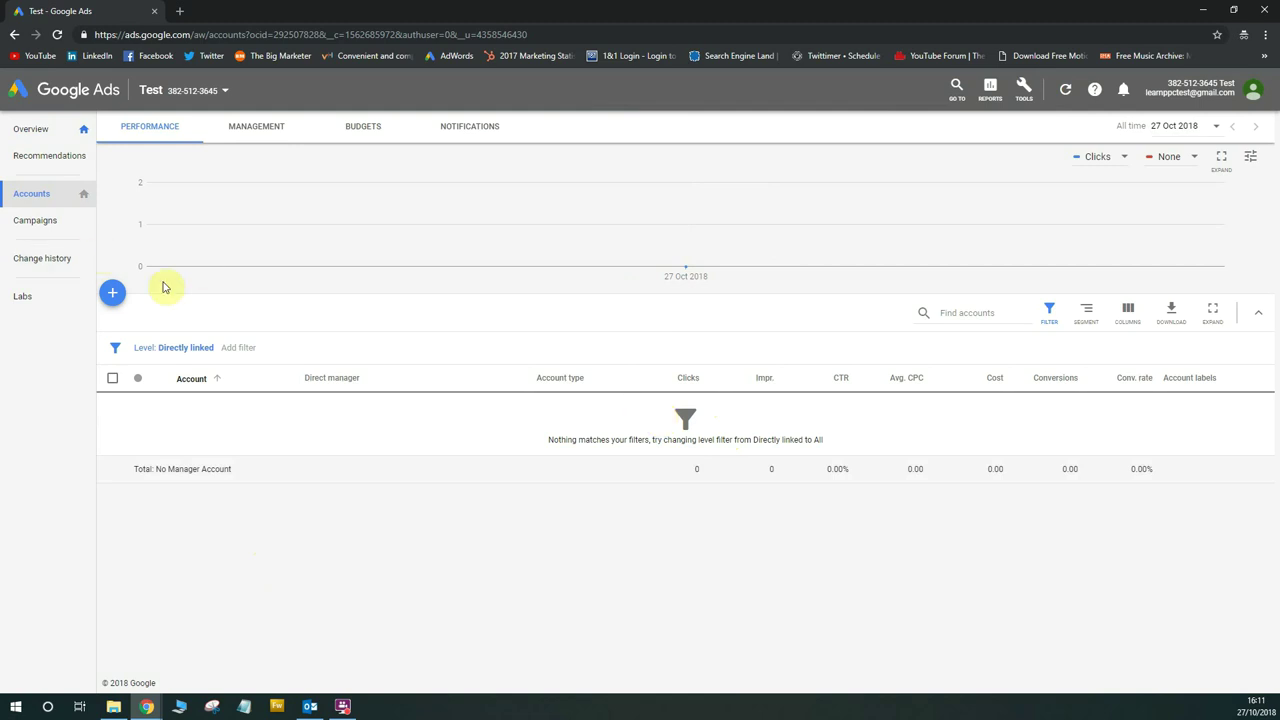
Create a new client account of type Google Ads account named 'Test' via the + button
click(112, 296)
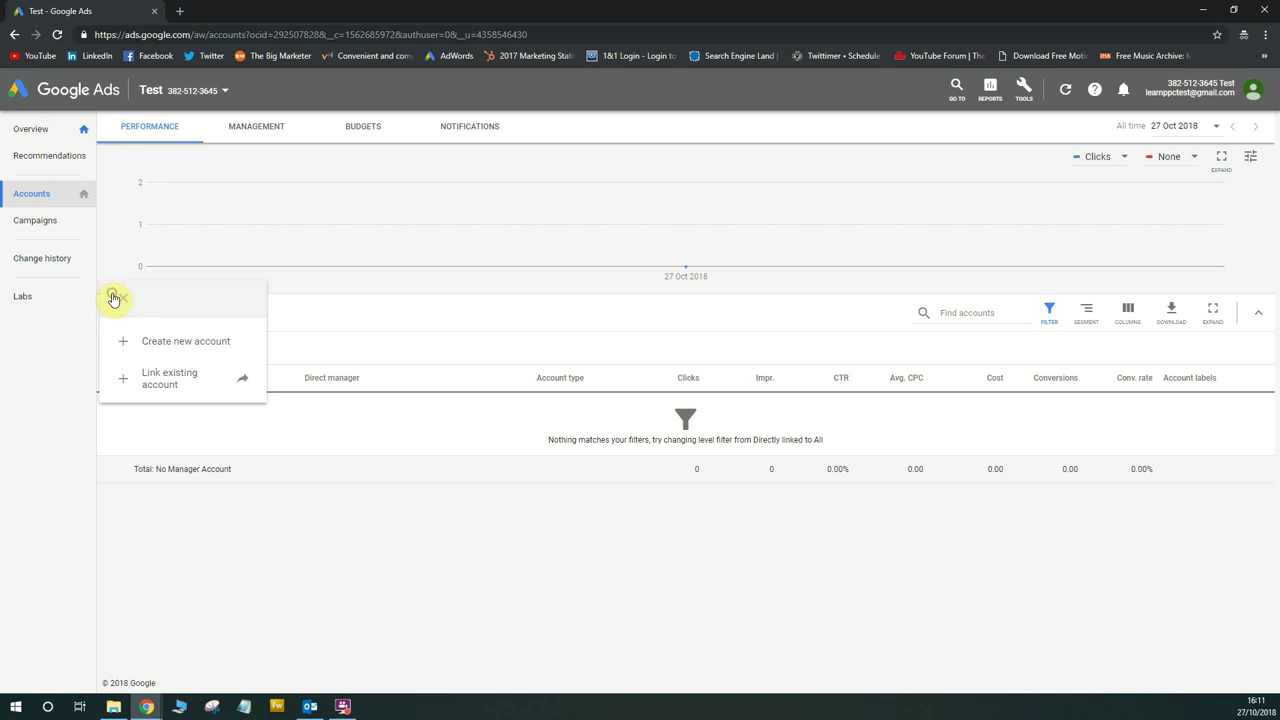
click(240, 346)
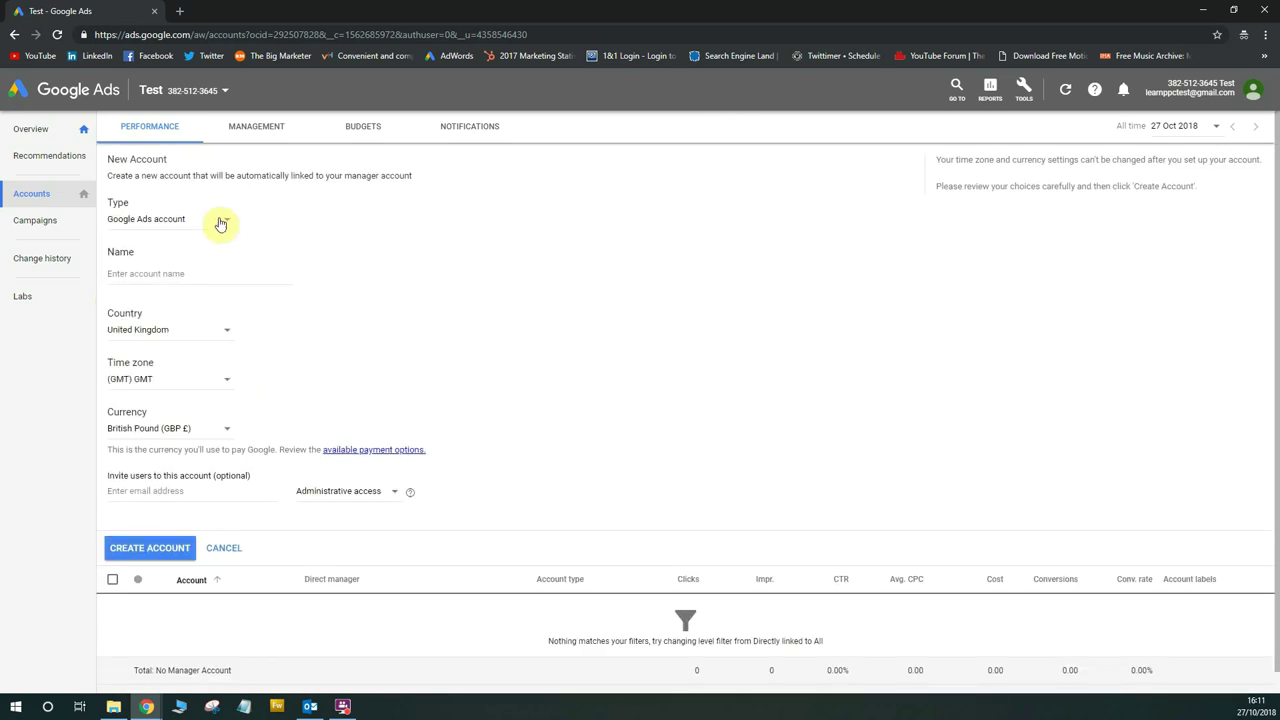
click(181, 224)
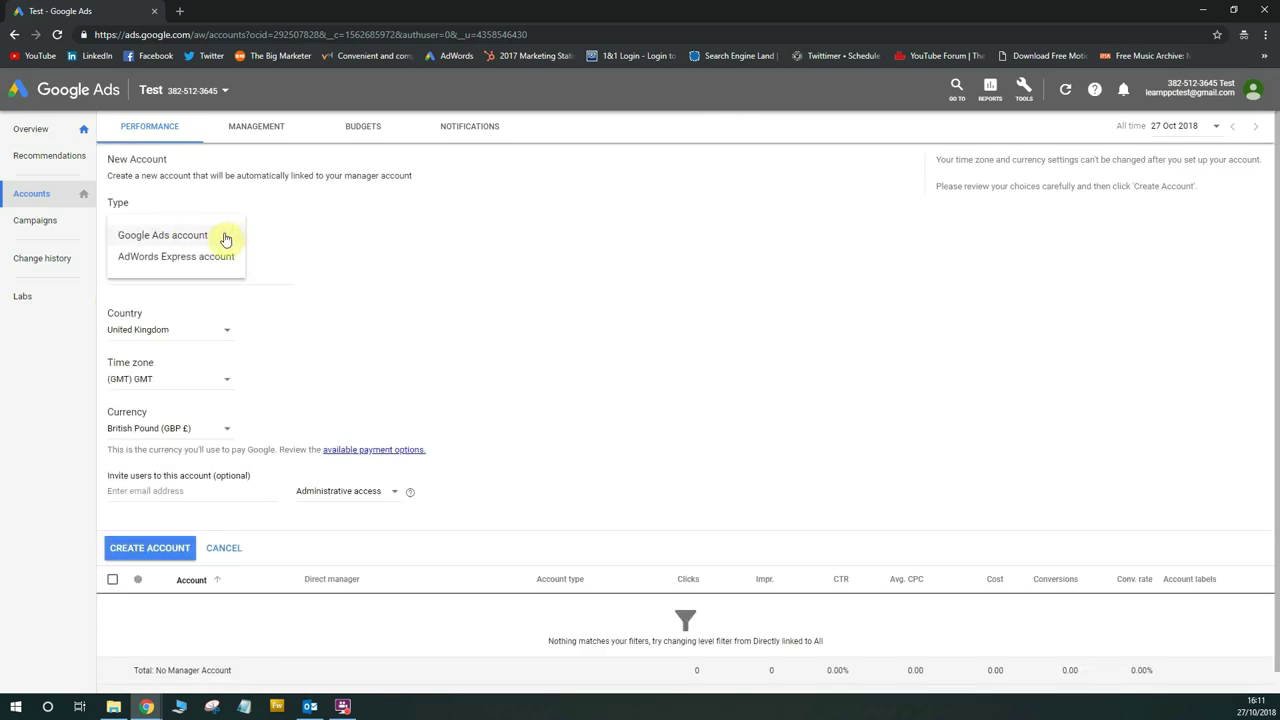
click(222, 236)
click(158, 222)
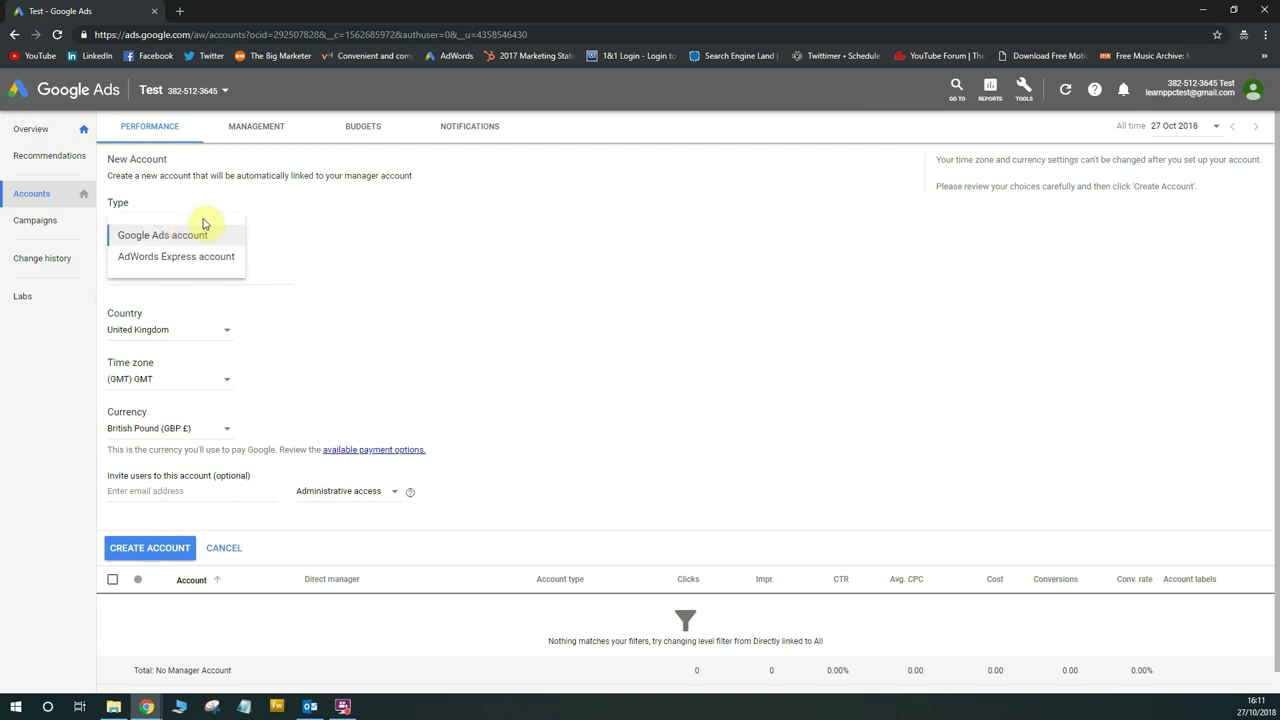
click(271, 232)
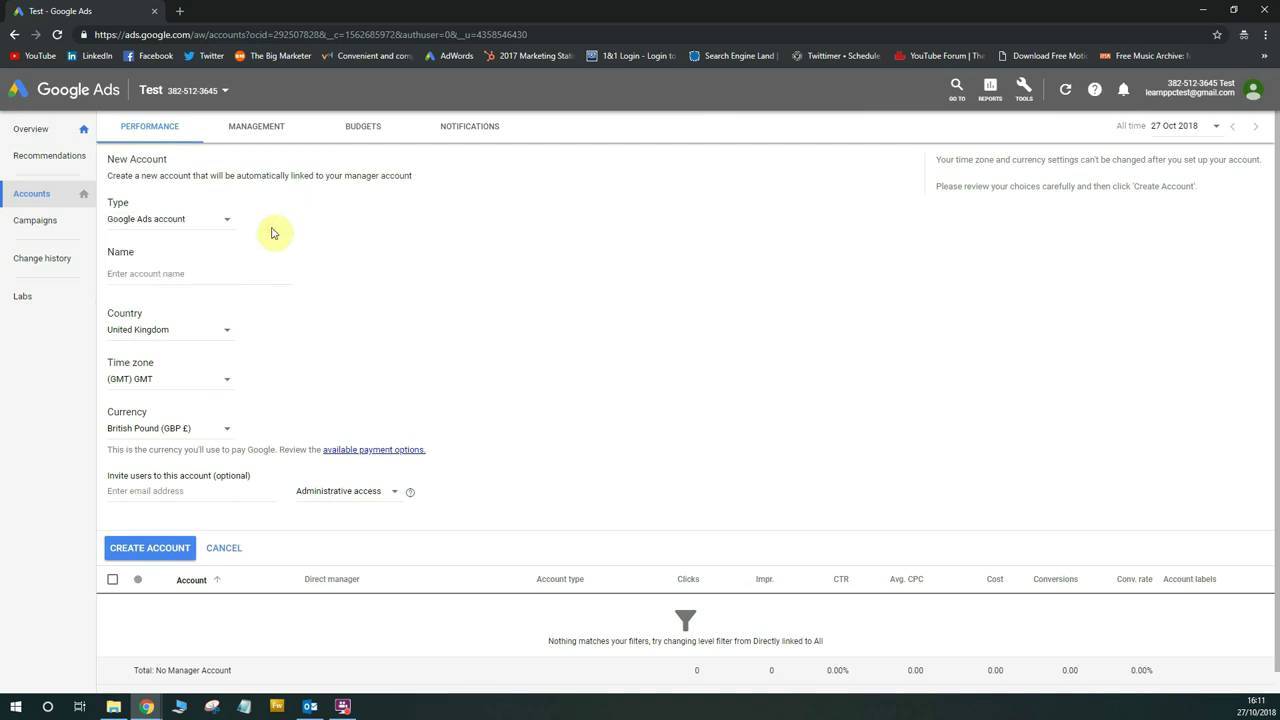
click(249, 276)
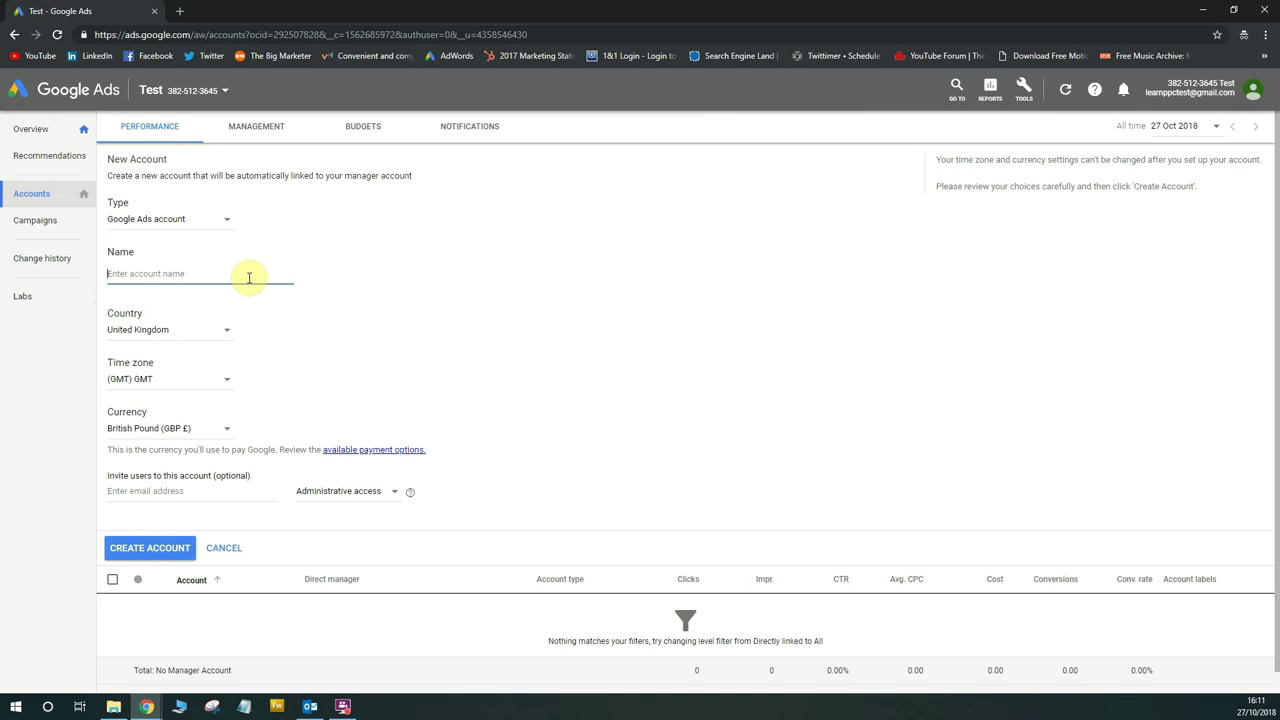
text(Test)
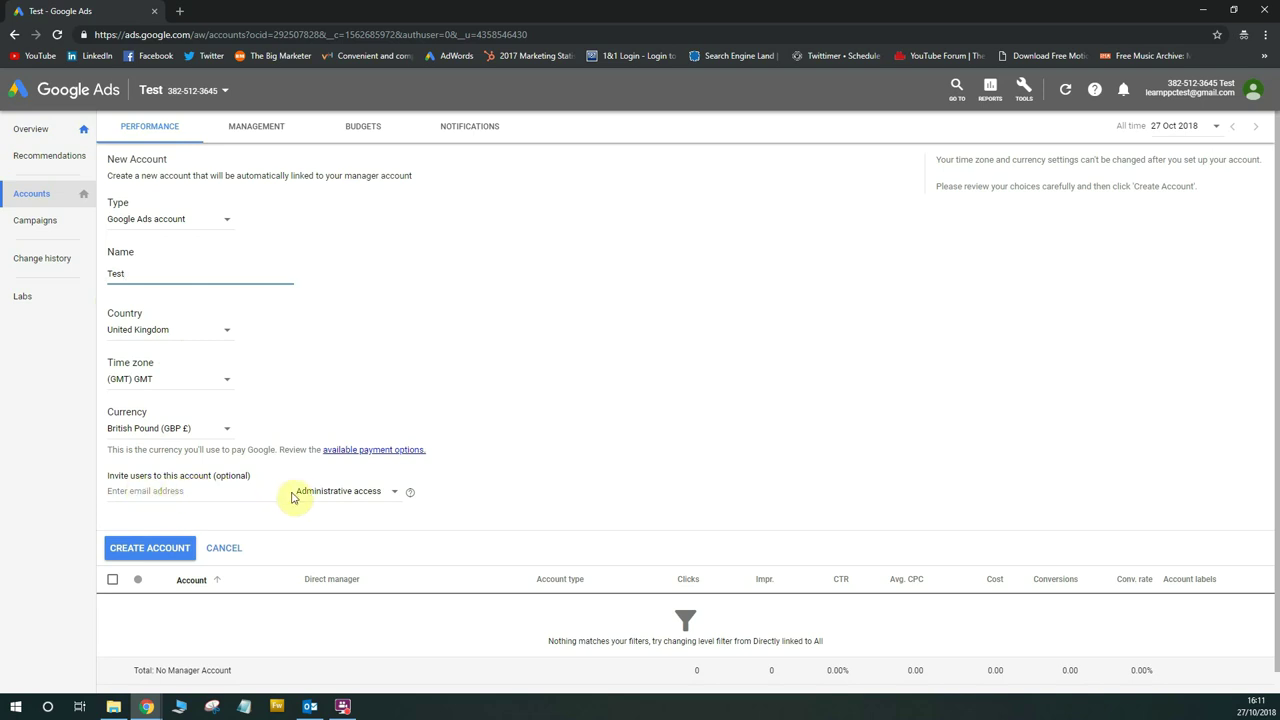
click(166, 549)
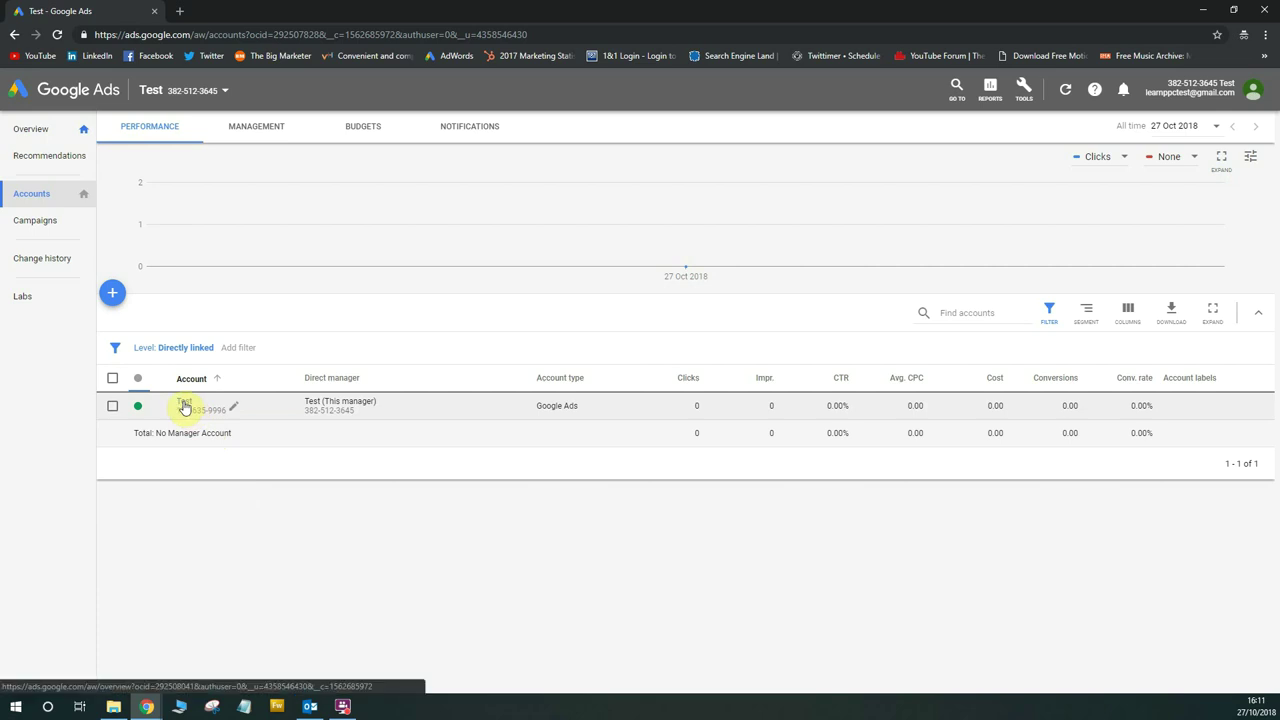
Open the 'Test' client account from the Accounts table
click(184, 404)
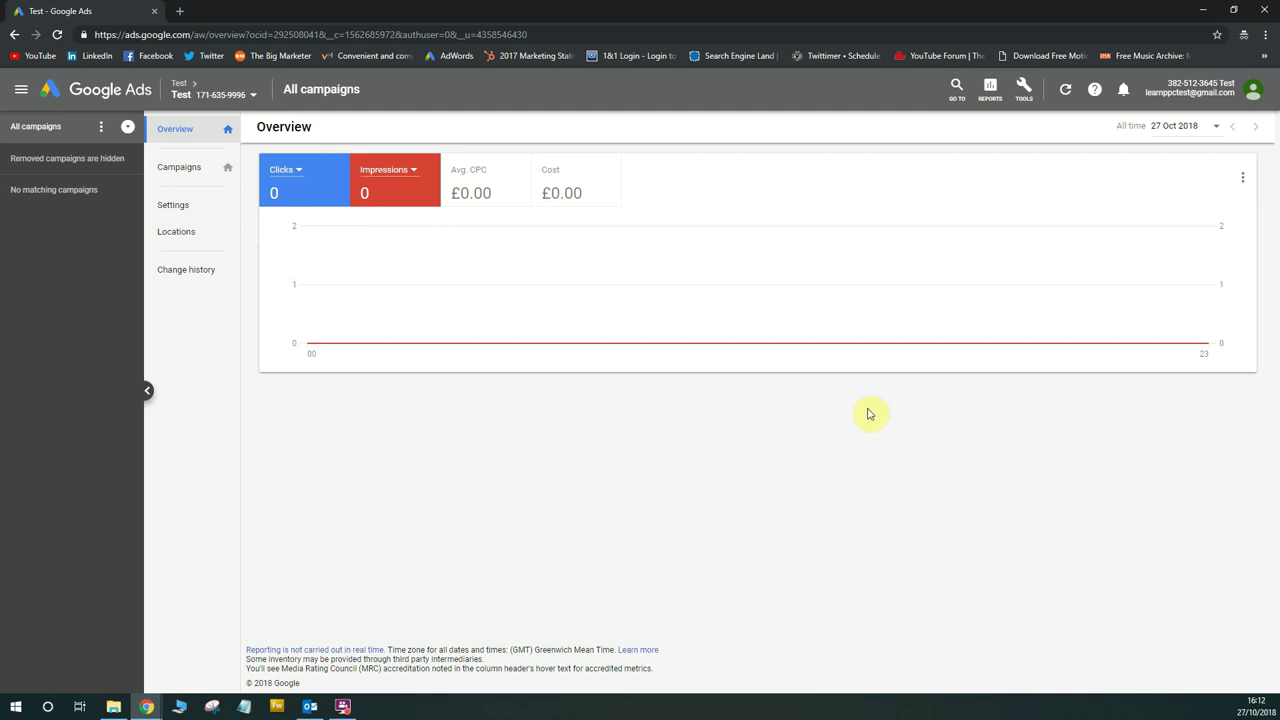
Open the wrench Tools menu for the Test client account
click(1021, 98)
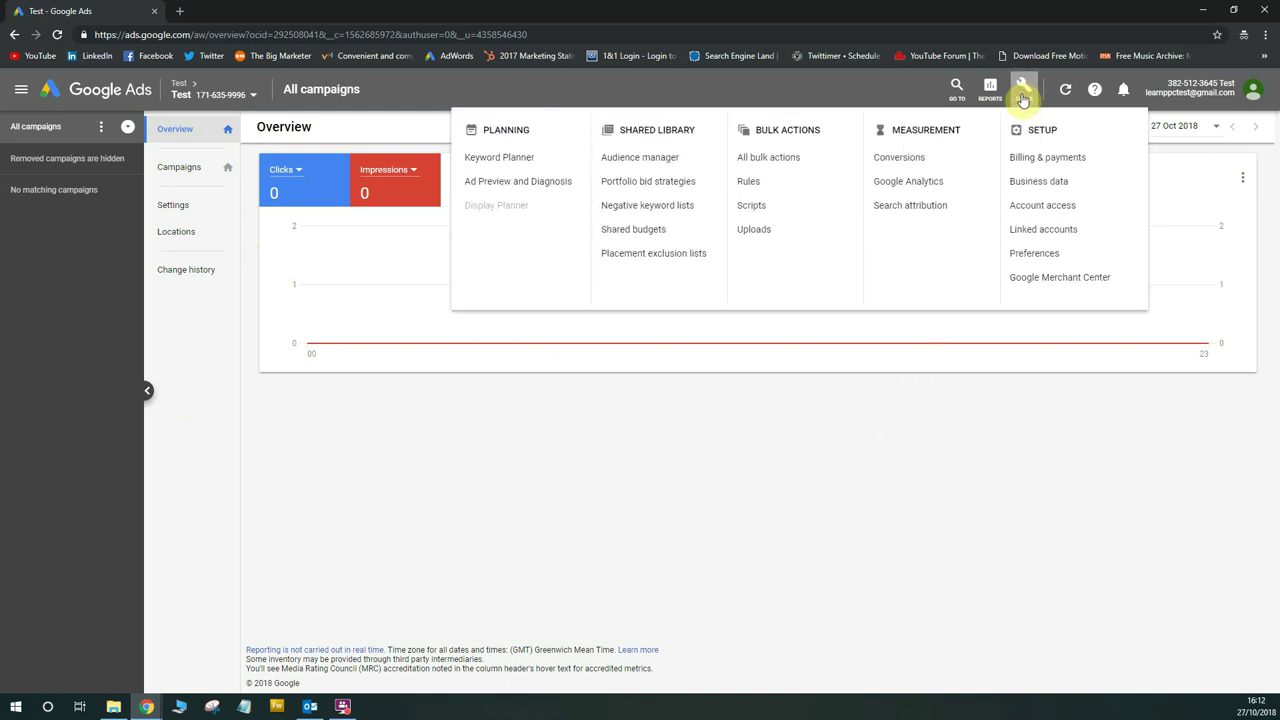